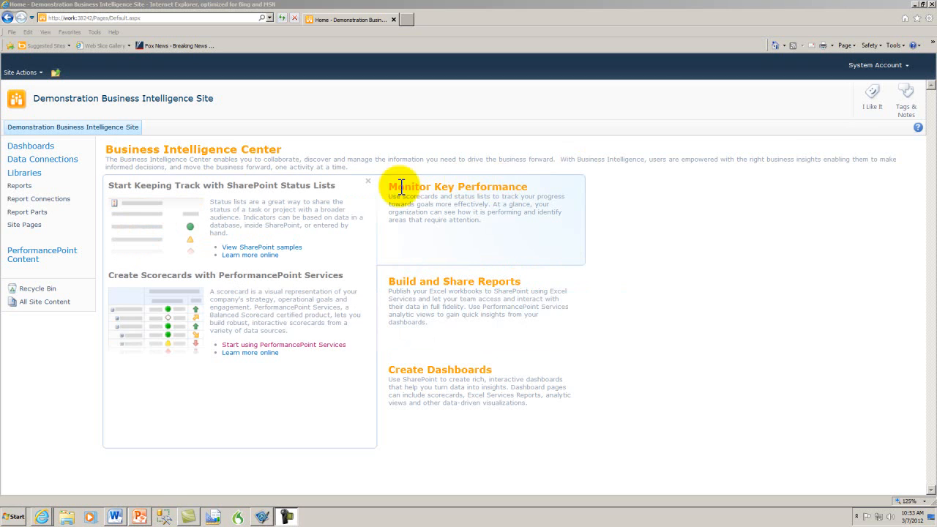
Open Page 1 from the Student Demo 1 folder of the Dashboards library for editing in Microsoft SharePoint Designer.
click(28, 151)
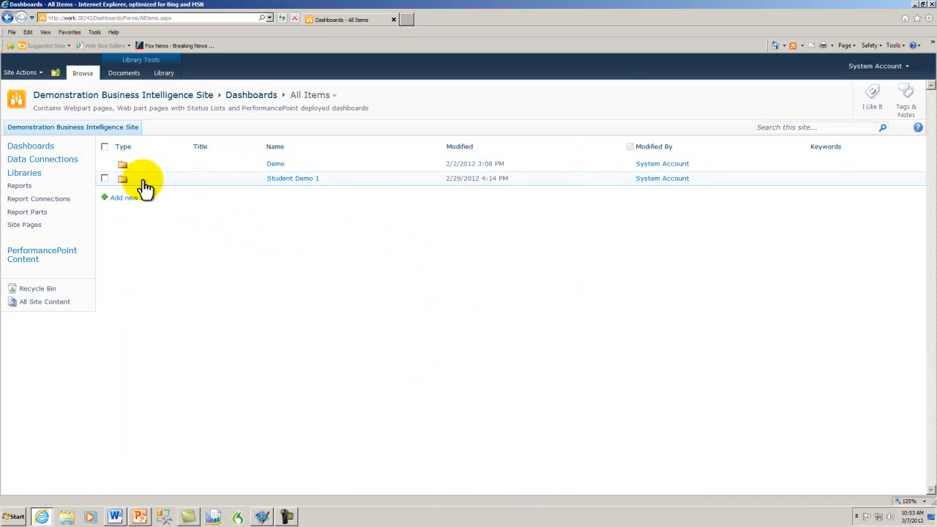
click(288, 181)
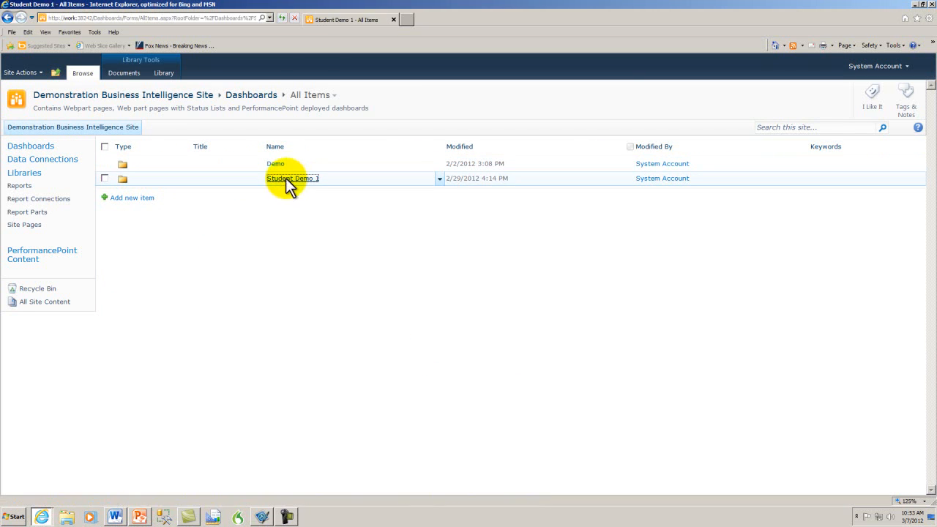
mouse_move(300, 164)
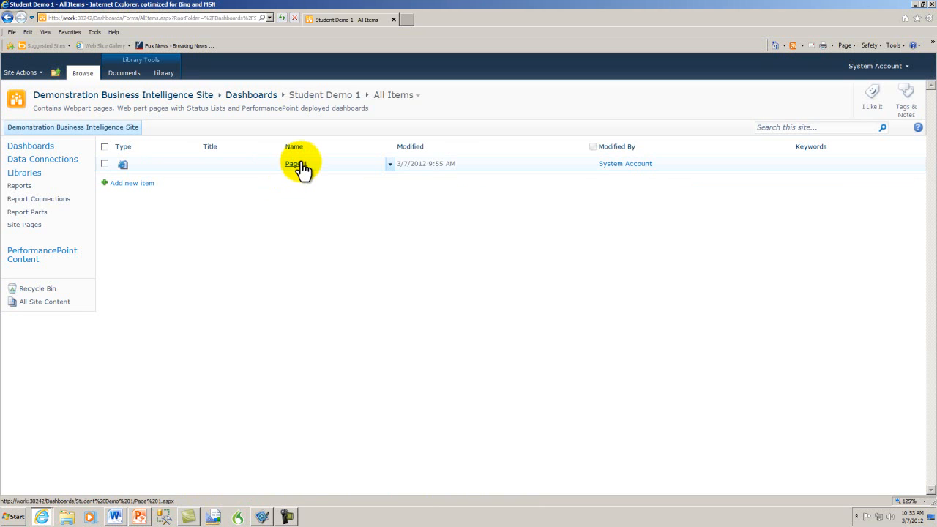
click(390, 166)
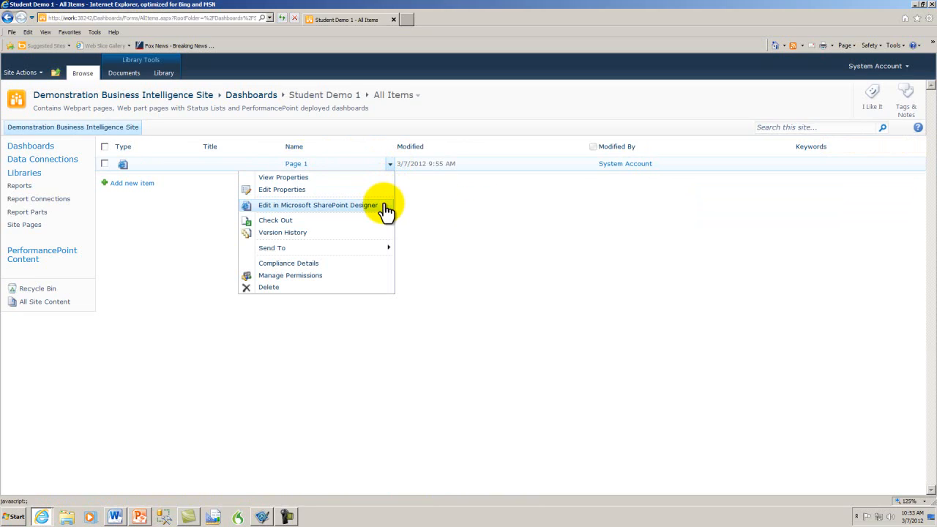
click(384, 206)
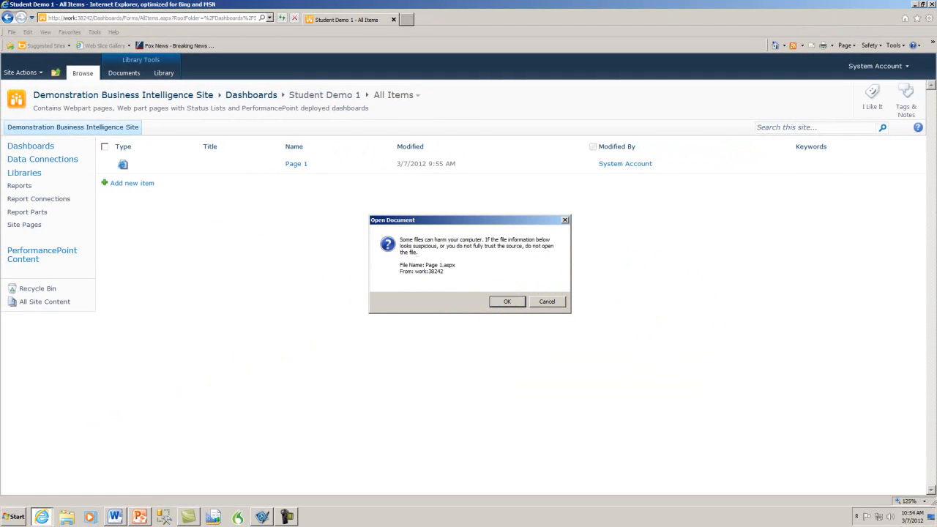
key(Return)
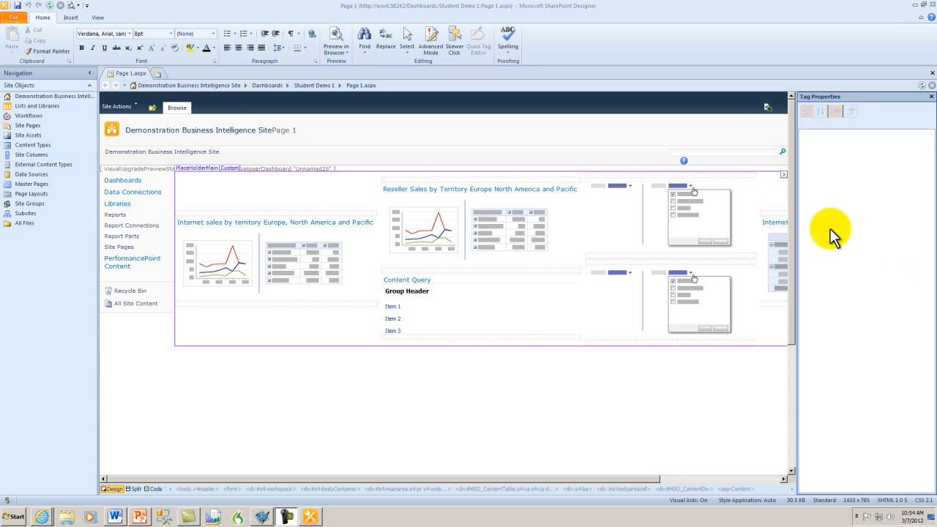
click(469, 244)
drag(469, 246, 348, 371)
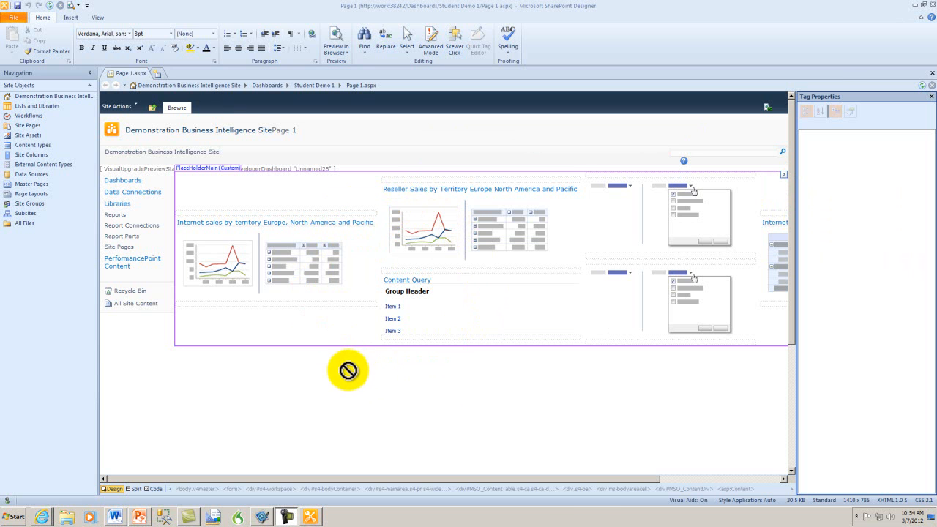
drag(348, 371, 73, 11)
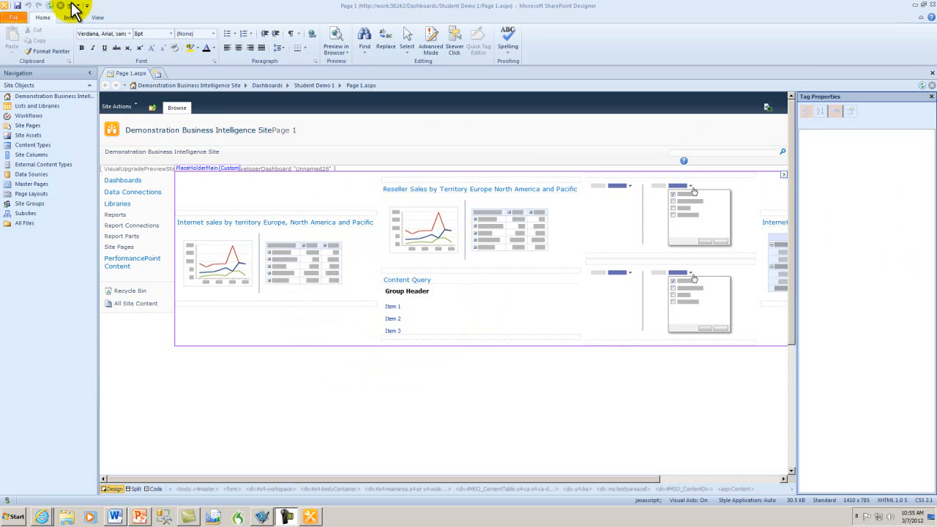
drag(74, 11, 18, 10)
click(19, 5)
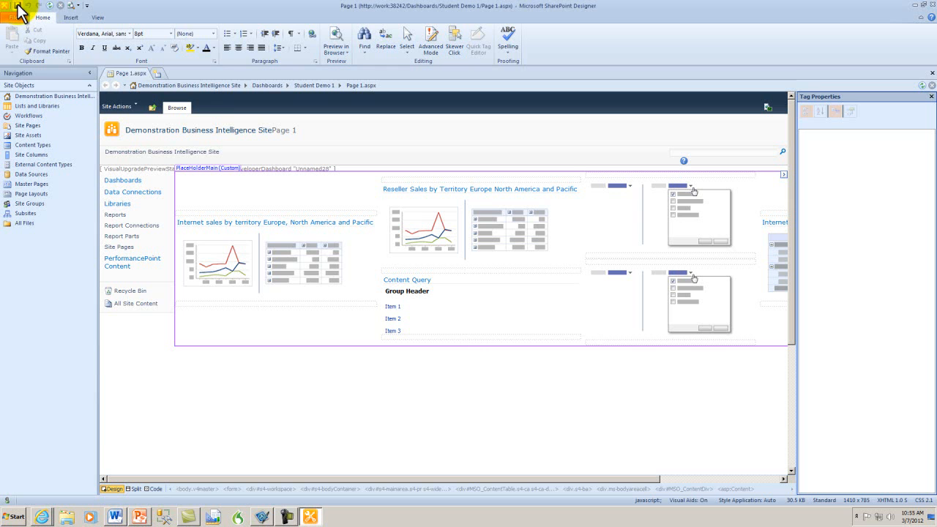
click(81, 10)
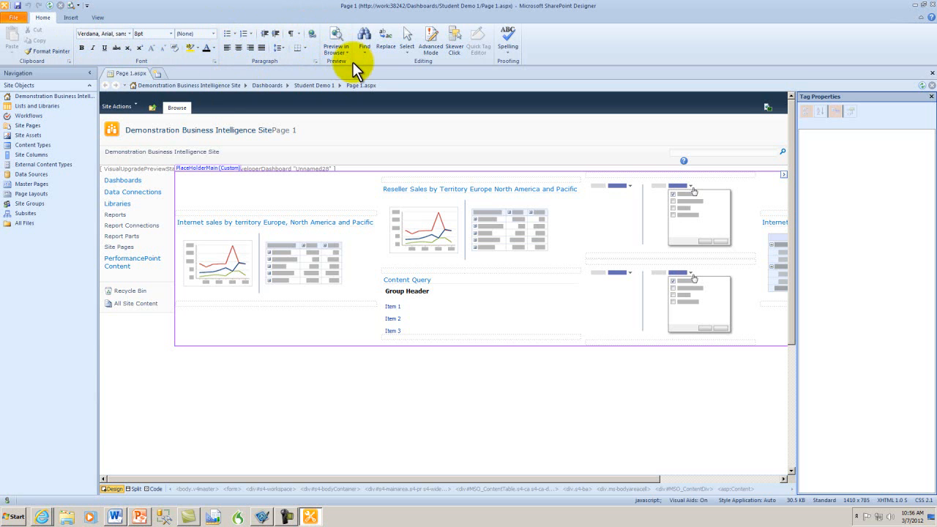
click(508, 52)
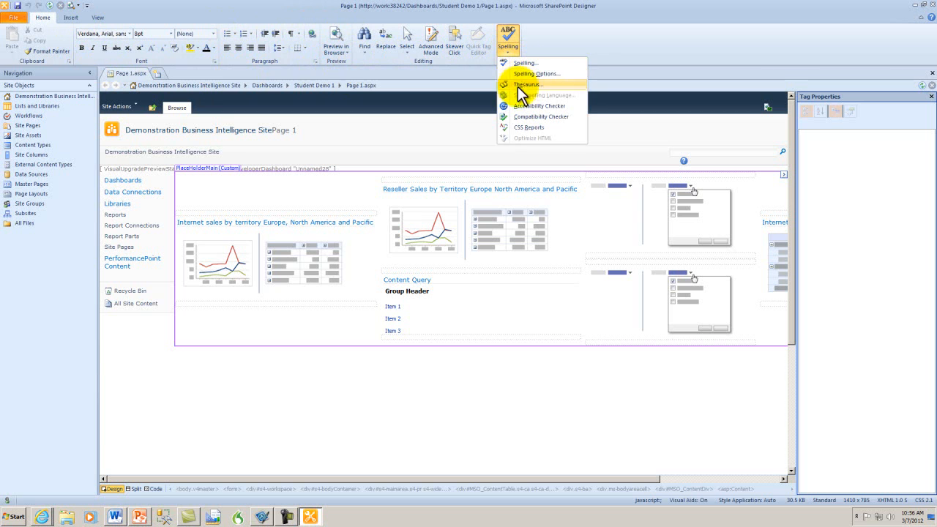
click(578, 45)
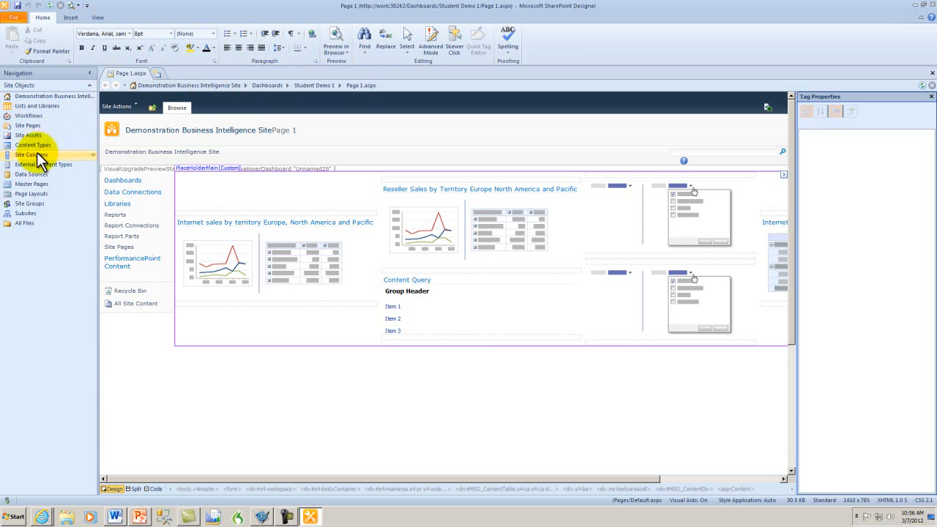
Browse the site's complete file list and its workflows.
click(24, 223)
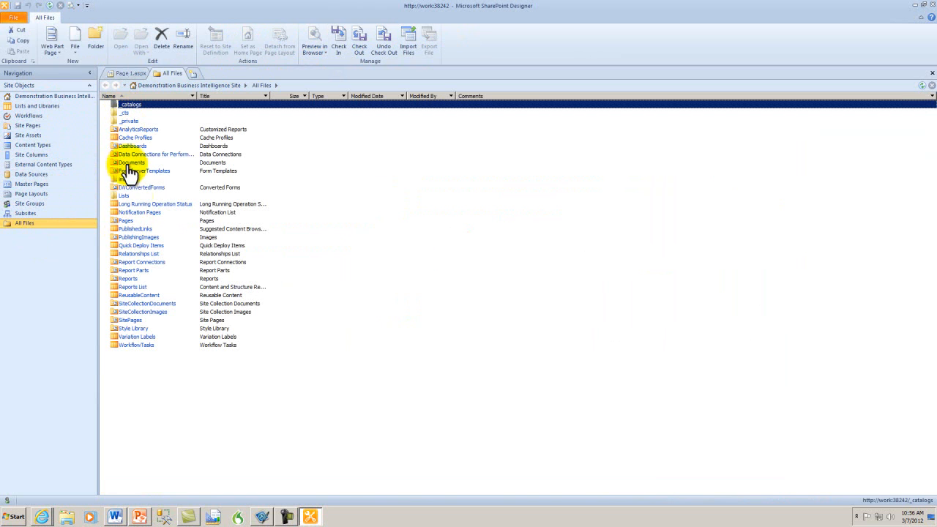
click(18, 118)
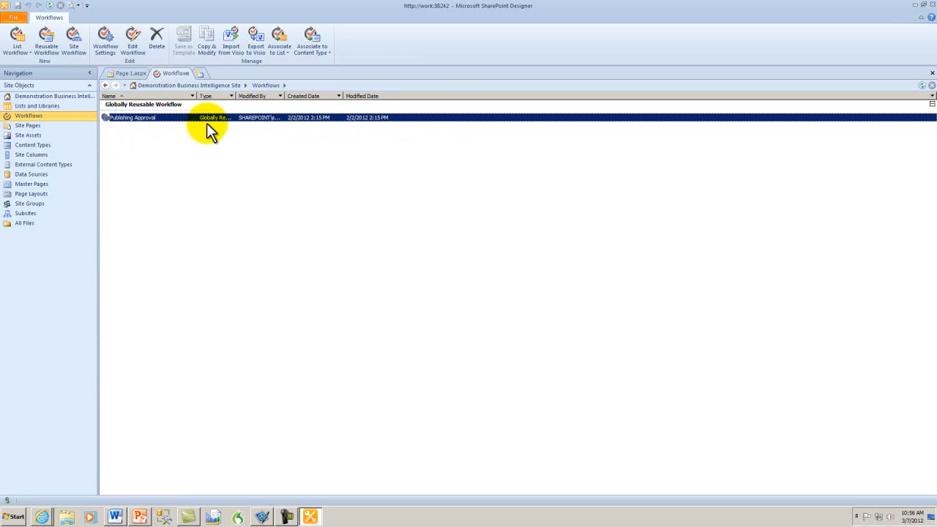
View the file settings of the site pages Right Column.aspx and Header Left .aspx.
click(27, 126)
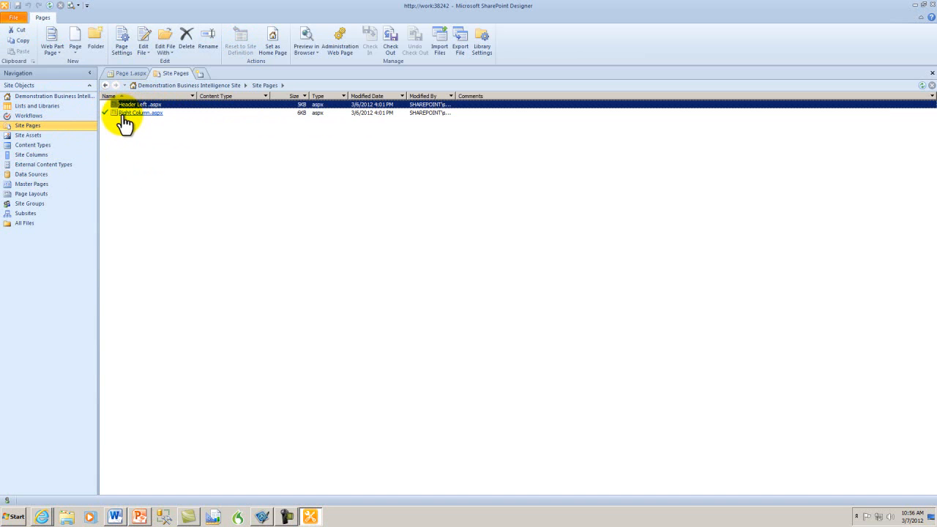
click(123, 113)
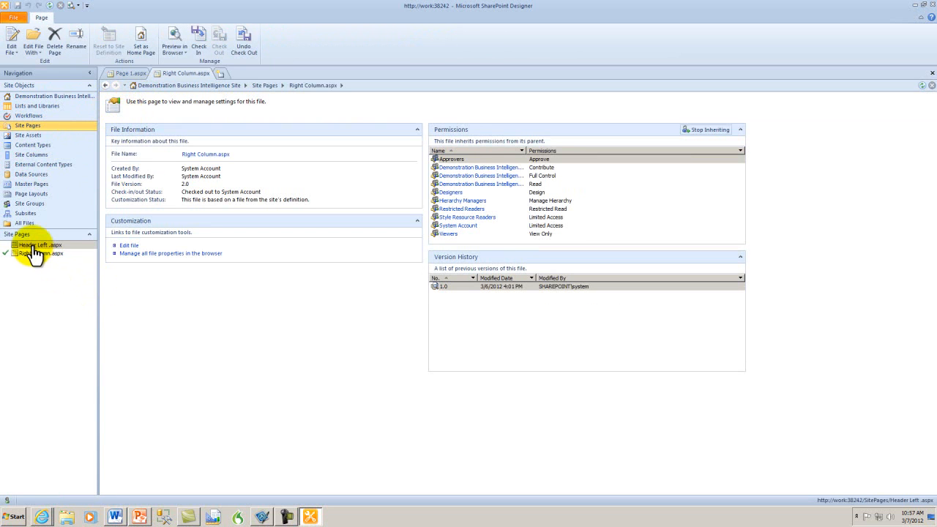
click(33, 246)
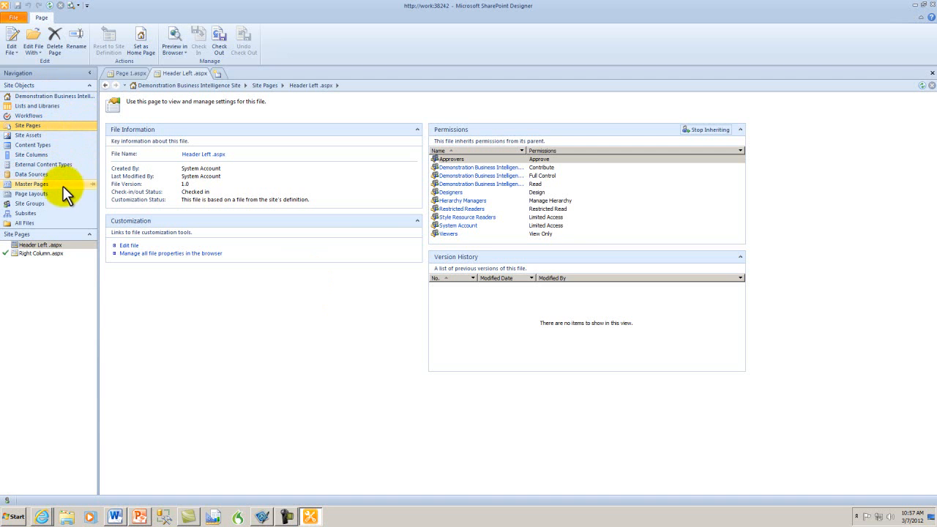
Look through the site's master pages and subsites, and return to the site pages.
click(21, 185)
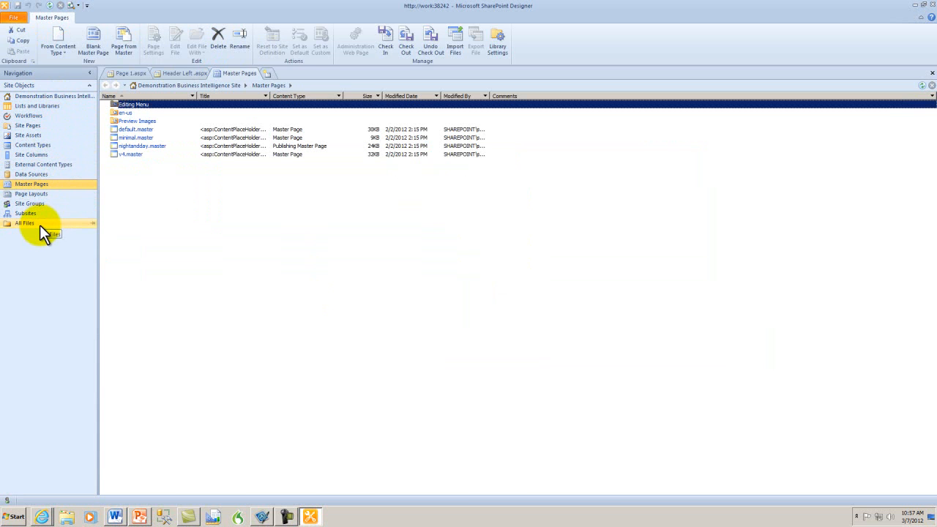
click(25, 213)
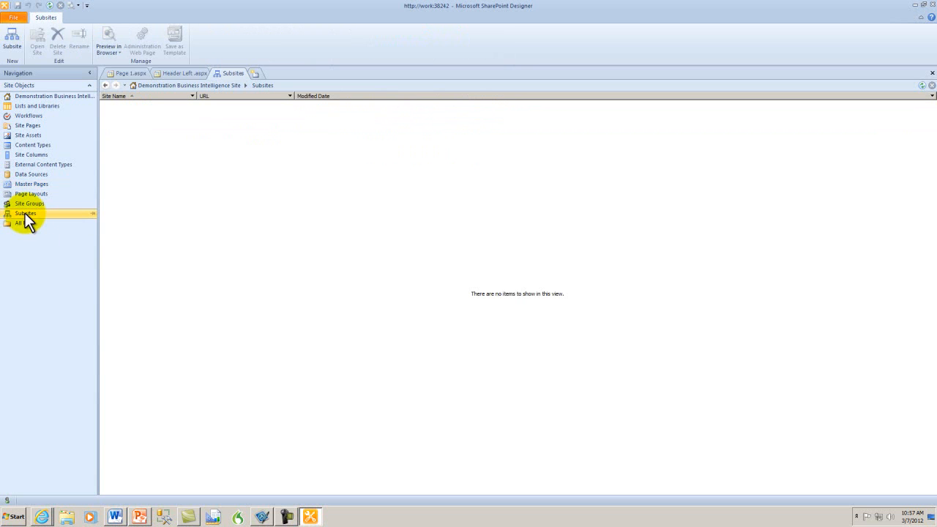
click(32, 185)
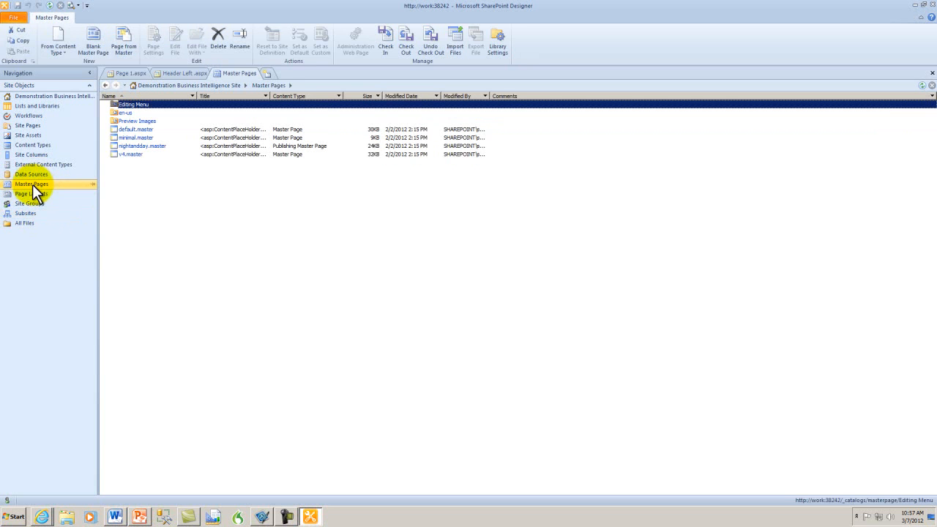
click(31, 126)
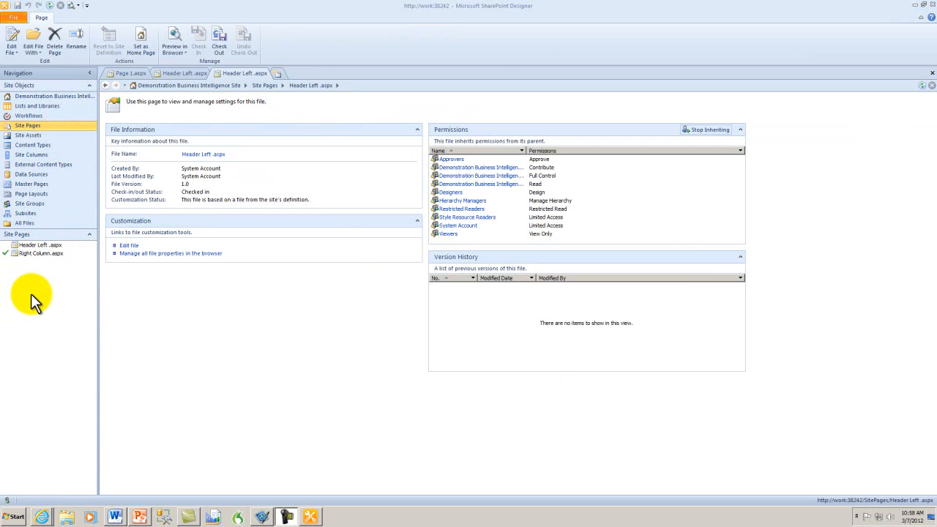
Inspect the tag properties of the header div, the layout table and the top navigation in Header Left .aspx.
click(7, 500)
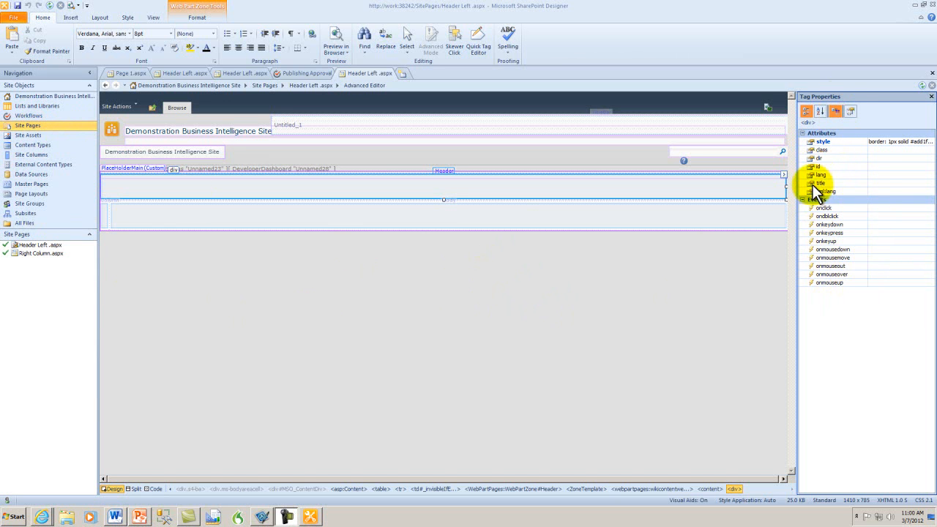
click(817, 208)
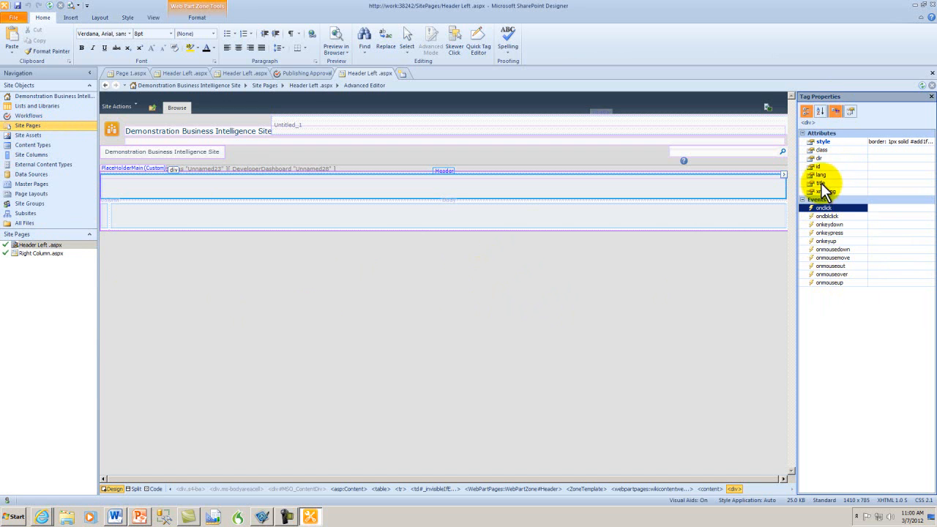
click(159, 192)
click(178, 231)
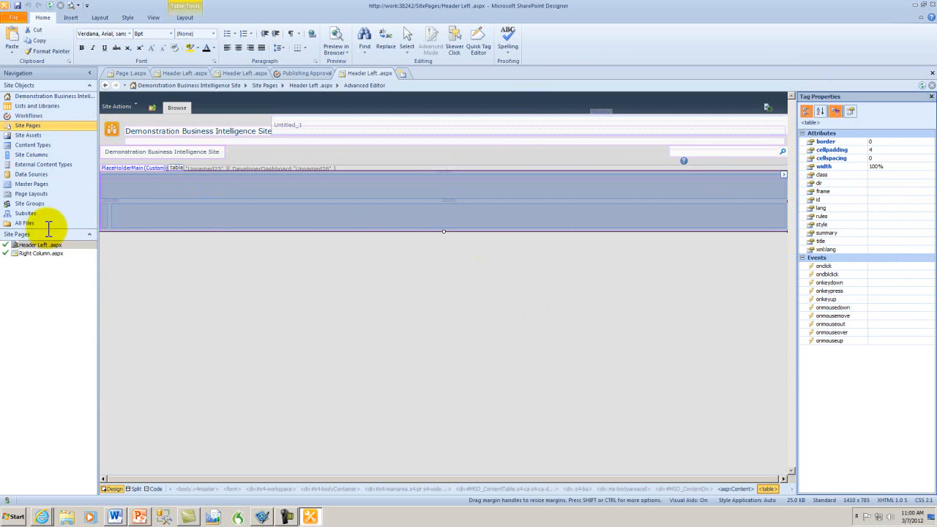
click(125, 152)
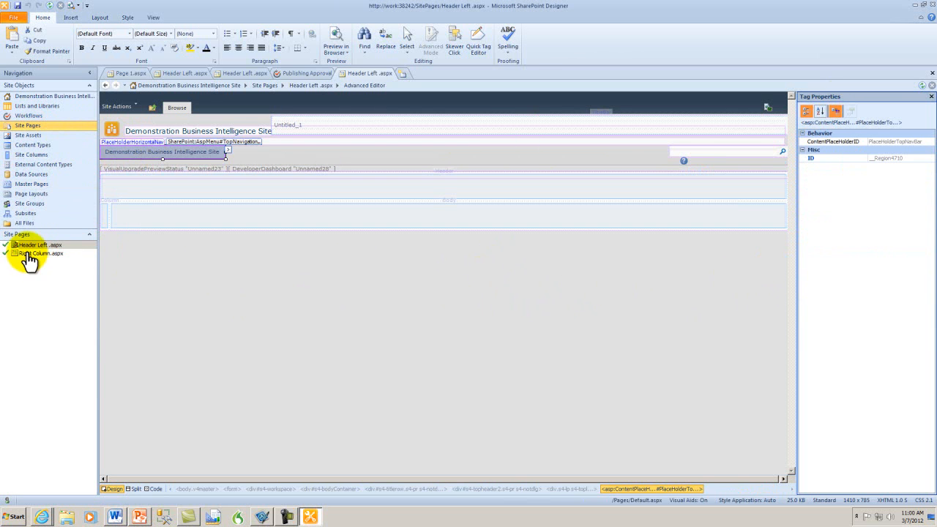
Open the site page Right Column.aspx for editing in Advanced Mode.
click(29, 254)
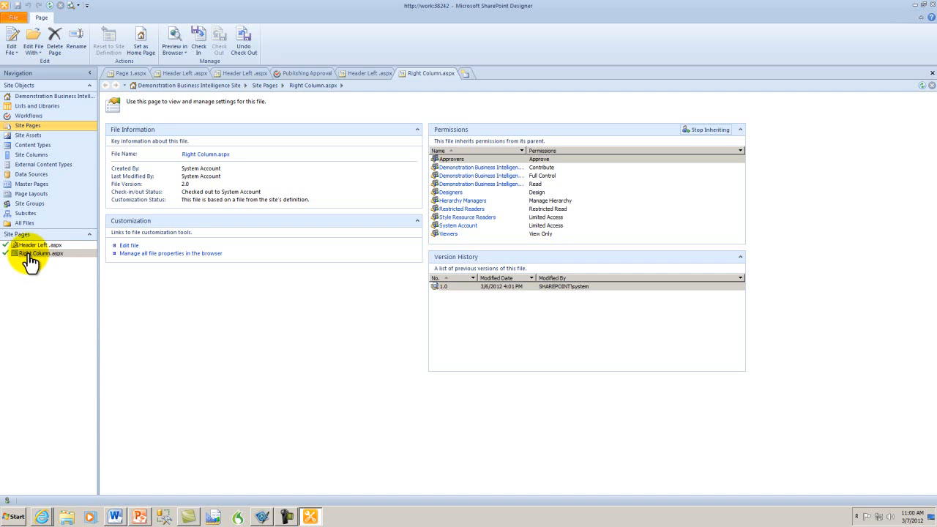
right_click(30, 256)
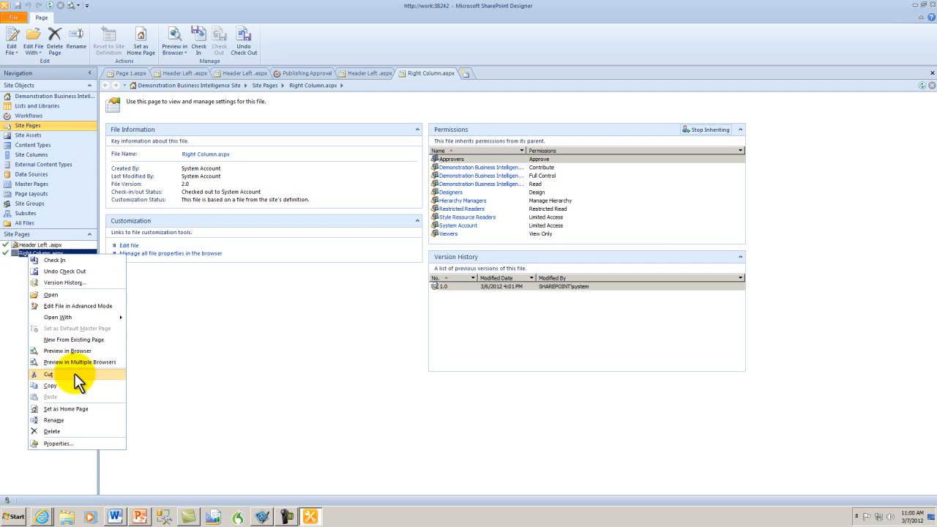
click(73, 308)
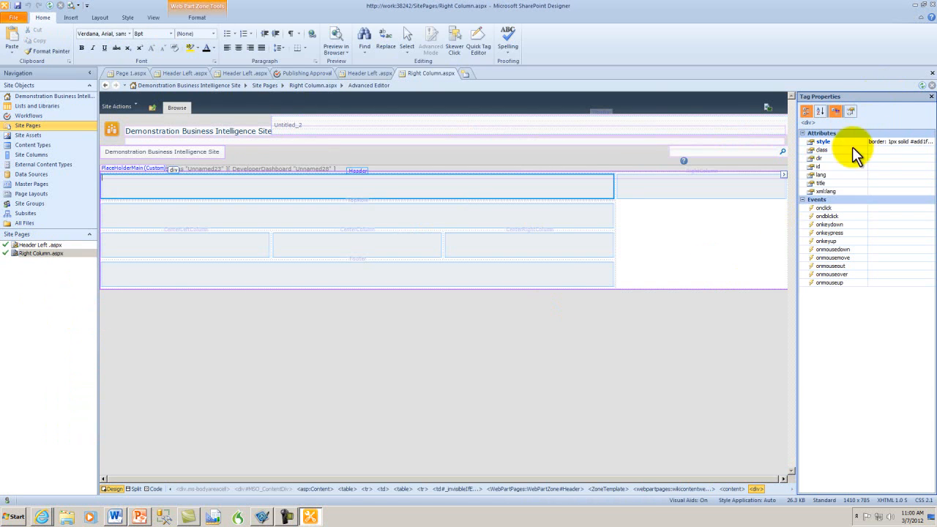
Open the globally reusable Publishing Approval workflow in the workflow editor and request its workflow settings.
click(25, 115)
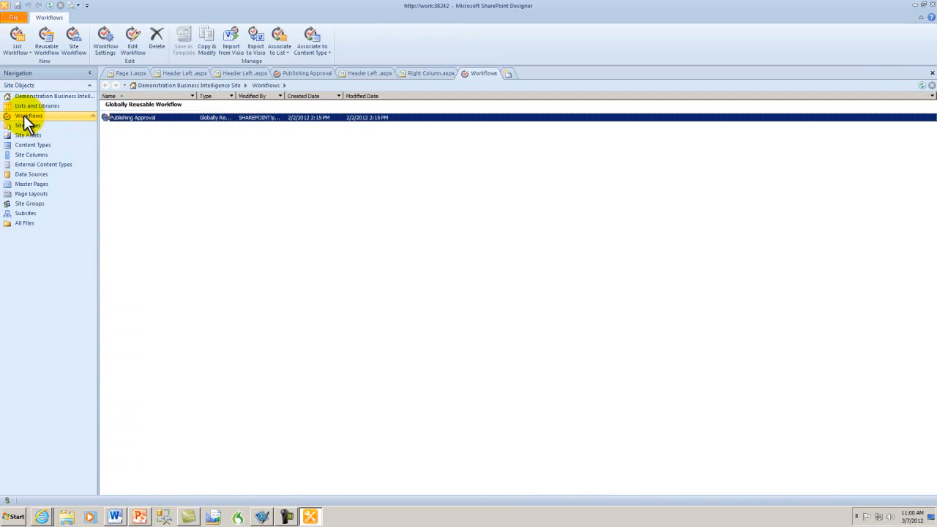
right_click(137, 124)
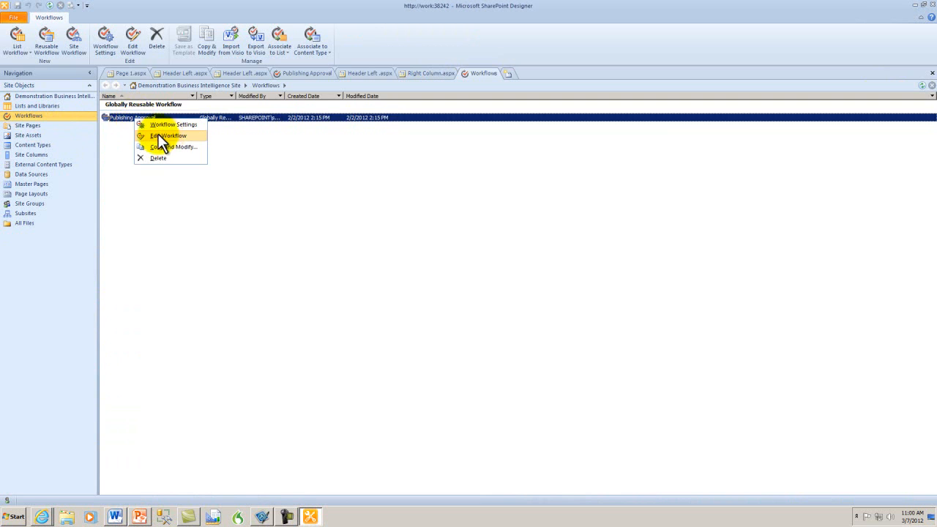
click(163, 136)
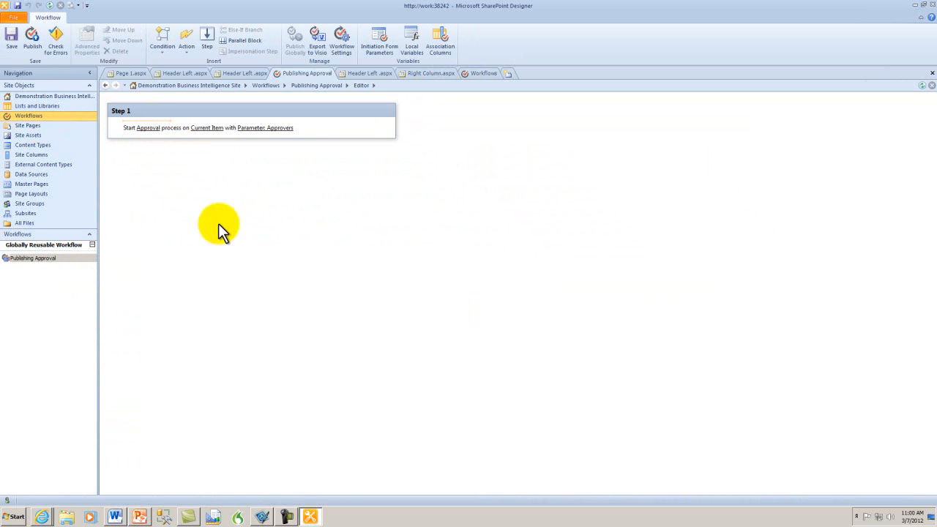
right_click(58, 260)
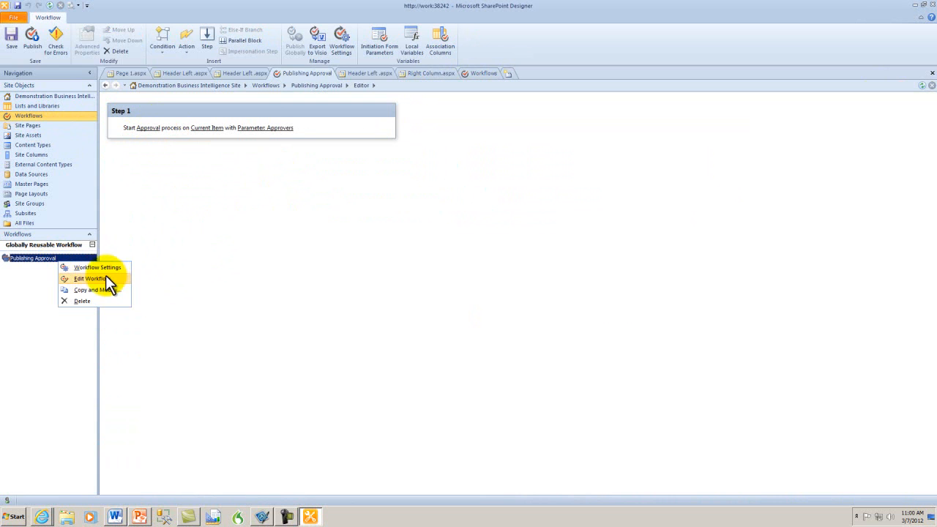
click(100, 265)
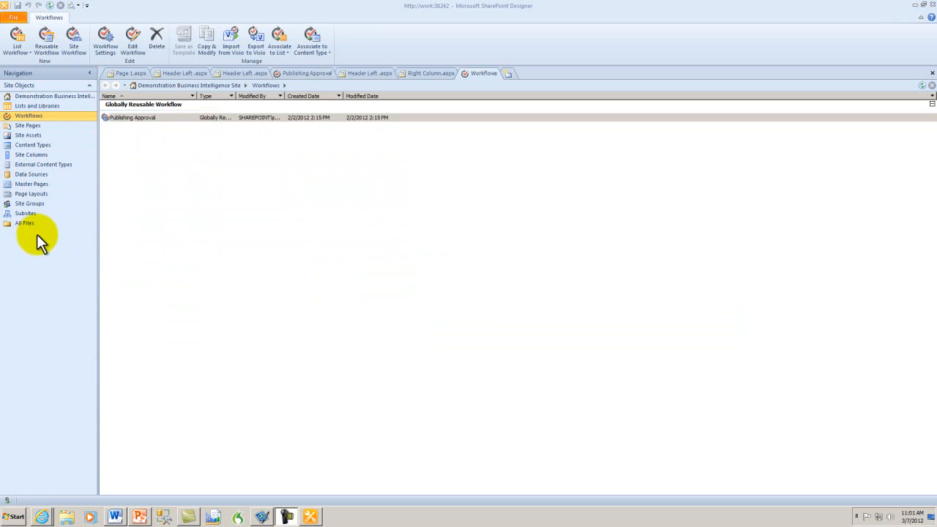
Review the open Page 1.aspx and Header Left .aspx documents in turn.
click(126, 73)
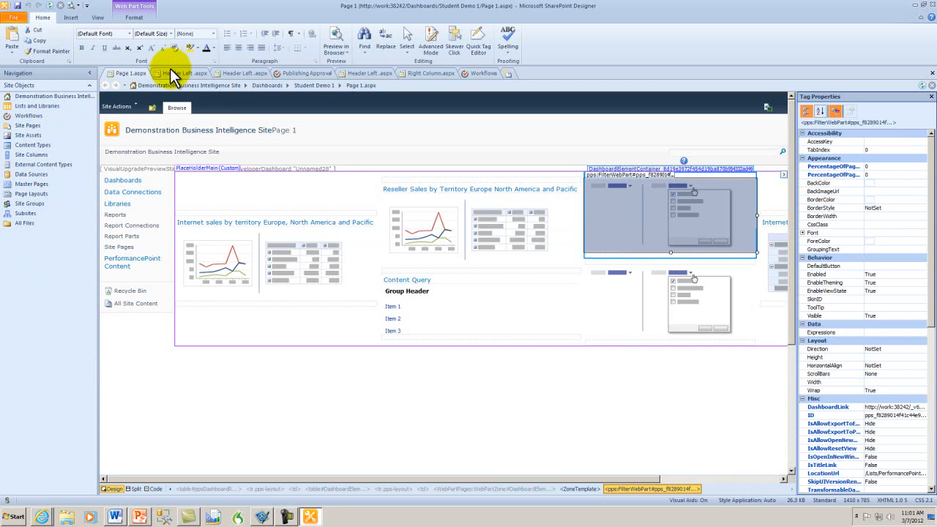
click(174, 72)
click(249, 73)
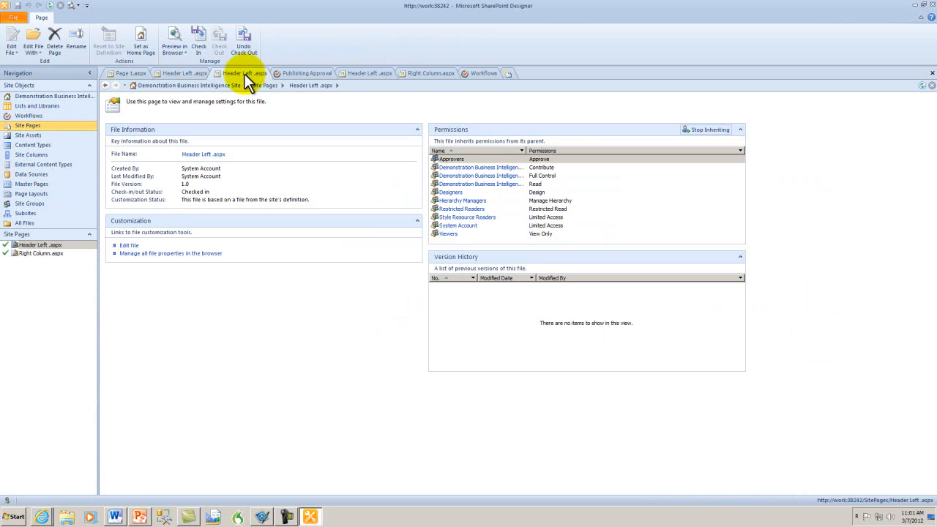
Compare the commands offered for the Header Left .aspx file settings, its page in the advanced editor and the Publishing Approval workflow settings.
click(302, 73)
click(368, 73)
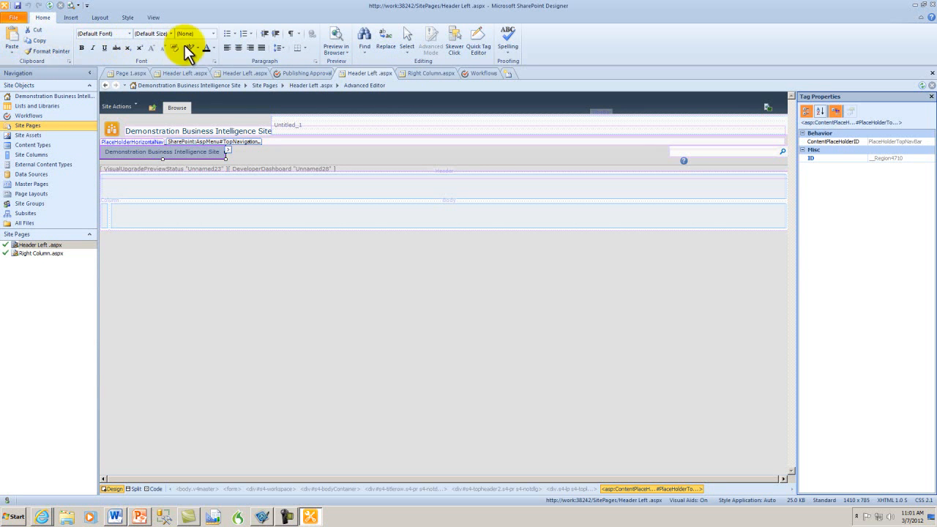
click(230, 73)
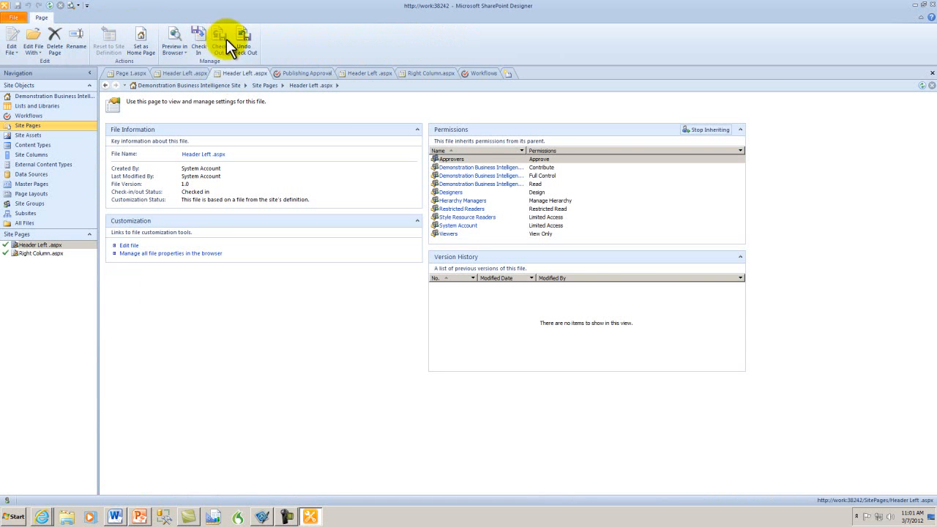
click(290, 74)
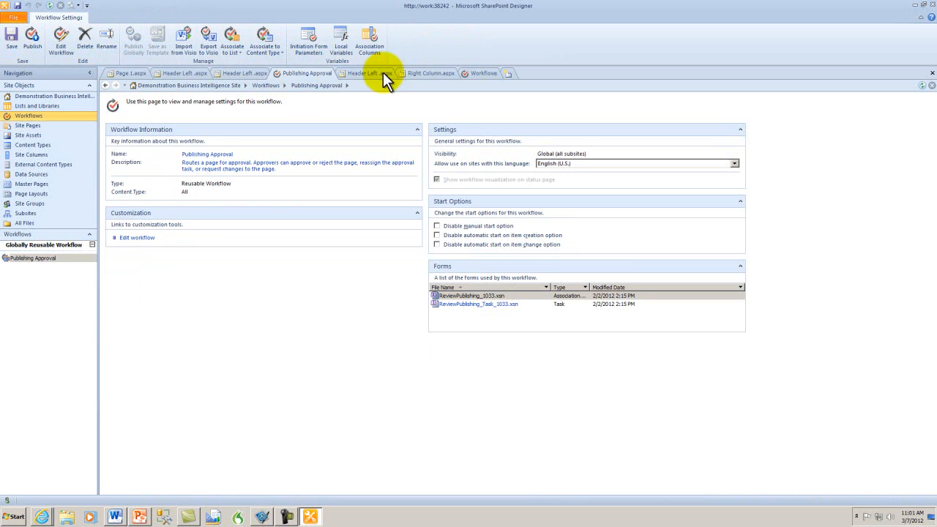
click(262, 74)
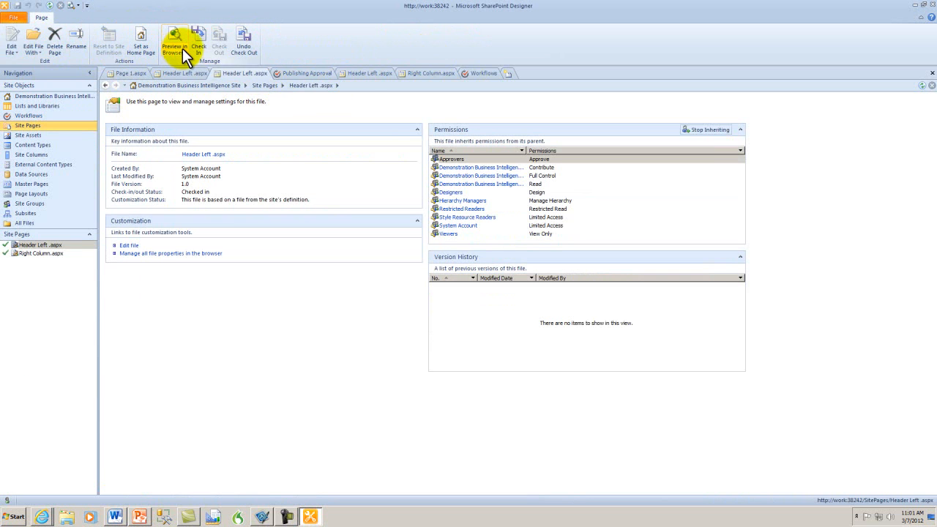
click(363, 76)
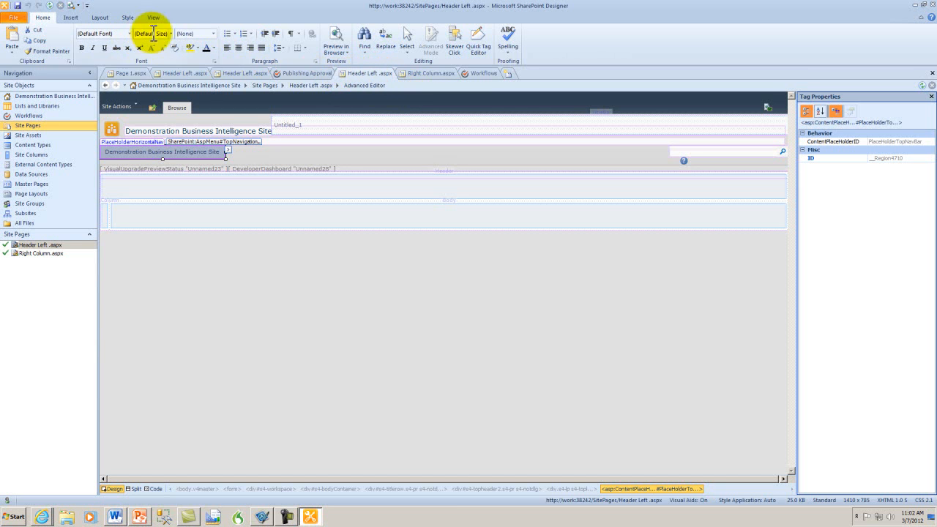
Review the open Right Column.aspx page and the Workflows list, and open the Demonstration Business Intelligence Site overview as an additional document.
click(440, 77)
click(366, 74)
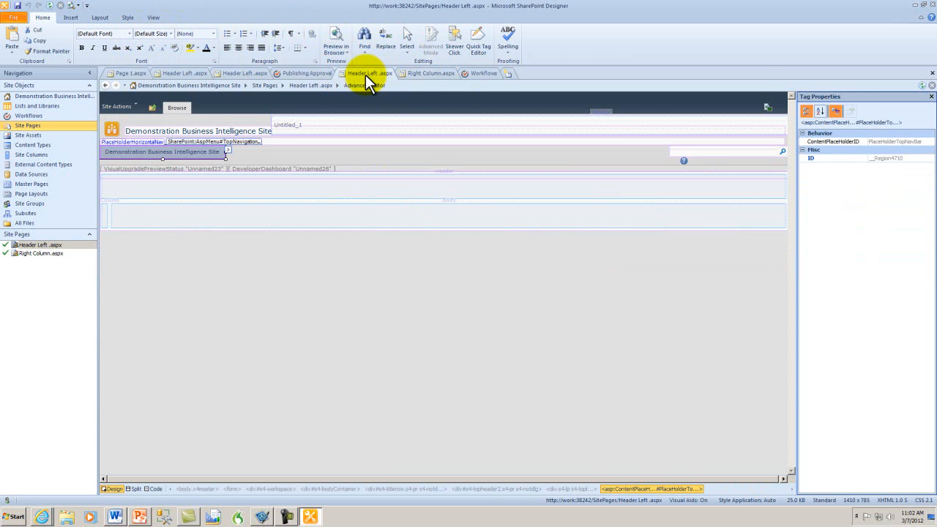
click(433, 75)
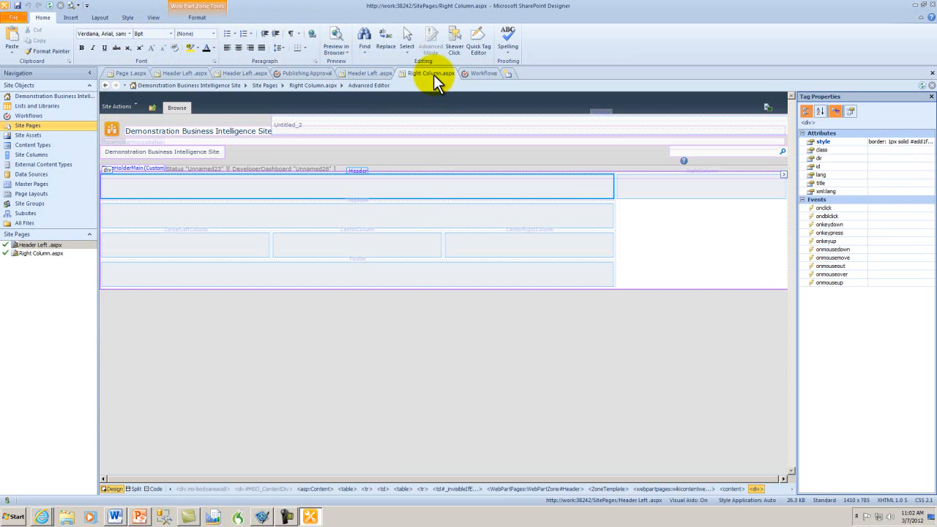
click(477, 75)
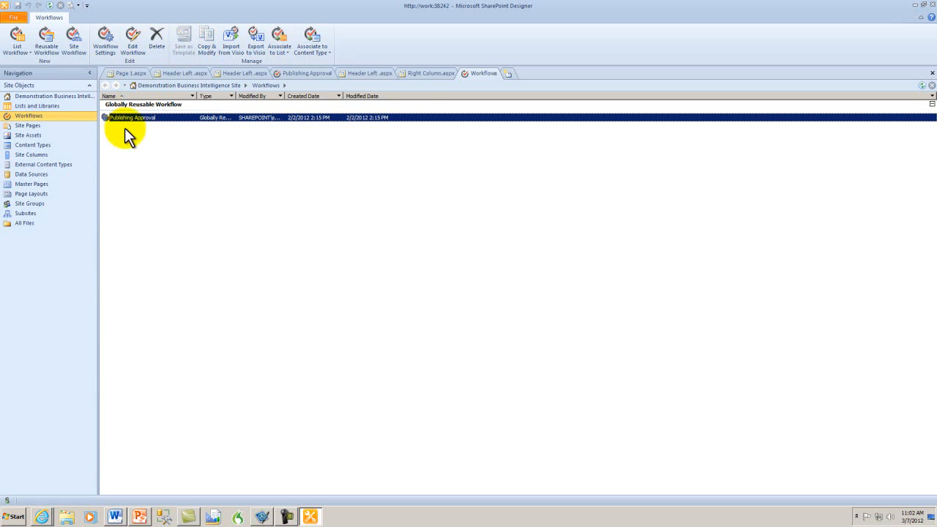
click(512, 74)
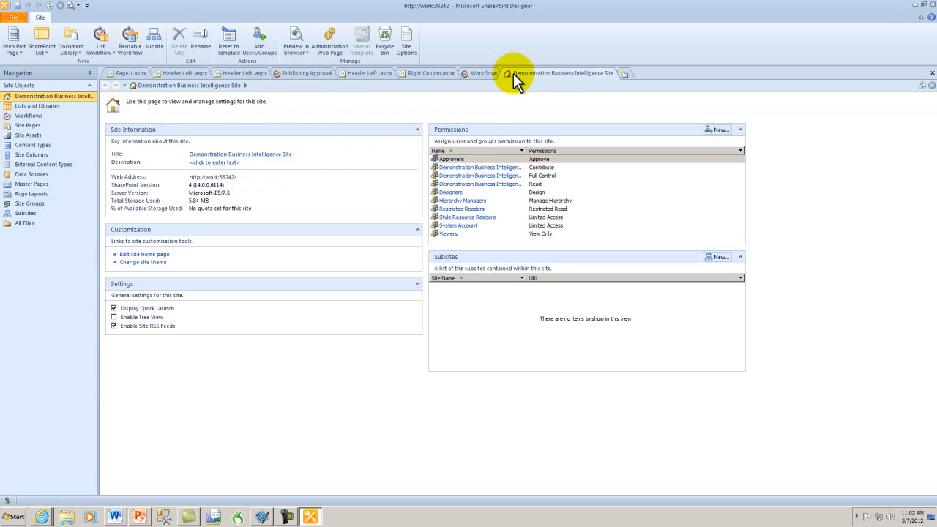